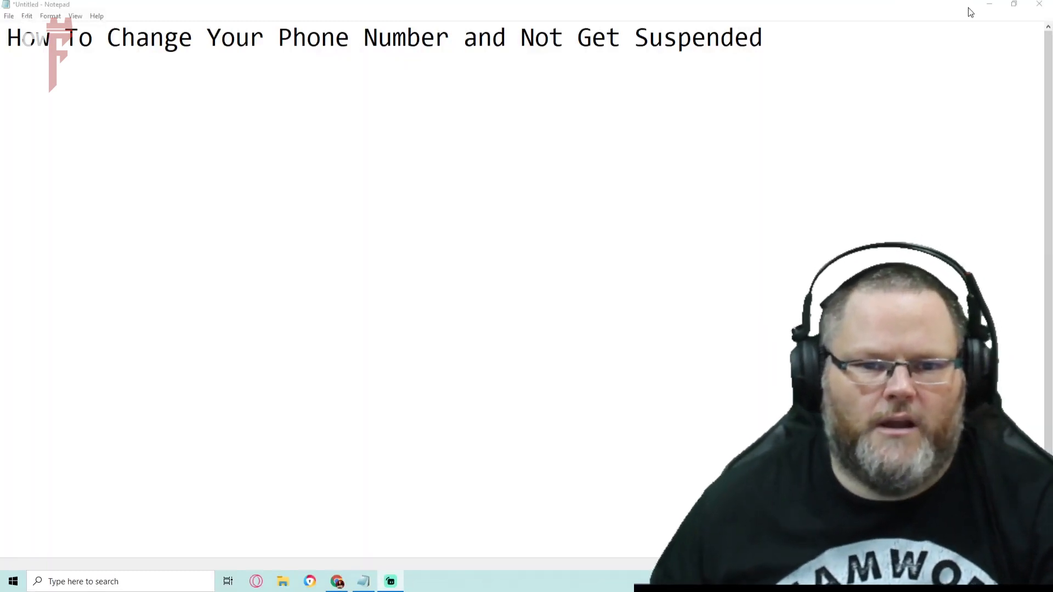
- Minimize the notes and select the business name 'Corr Painting And Restoration' in the sidebar
click(984, 9)
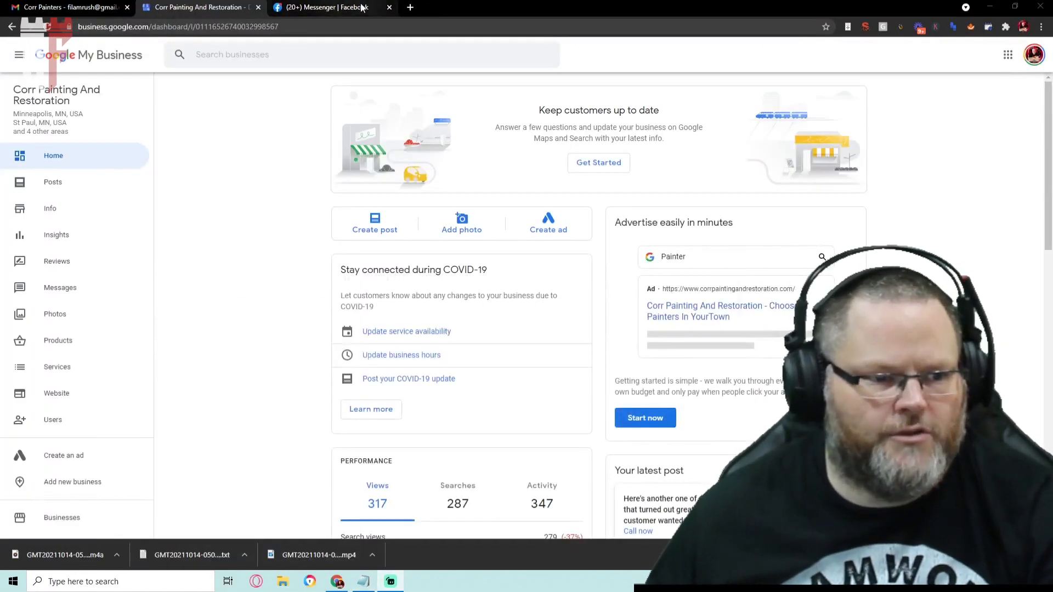
drag(14, 89, 96, 106)
key(ctrl+c)
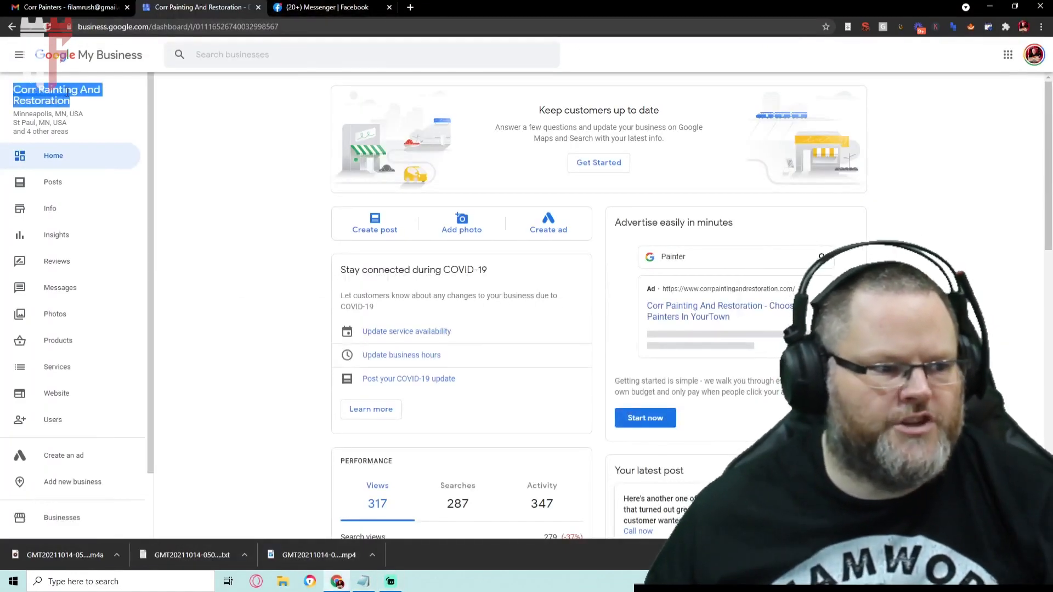
- Search Google for the pasted name 'Corr Painting And Restoration' in a new tab
click(411, 7)
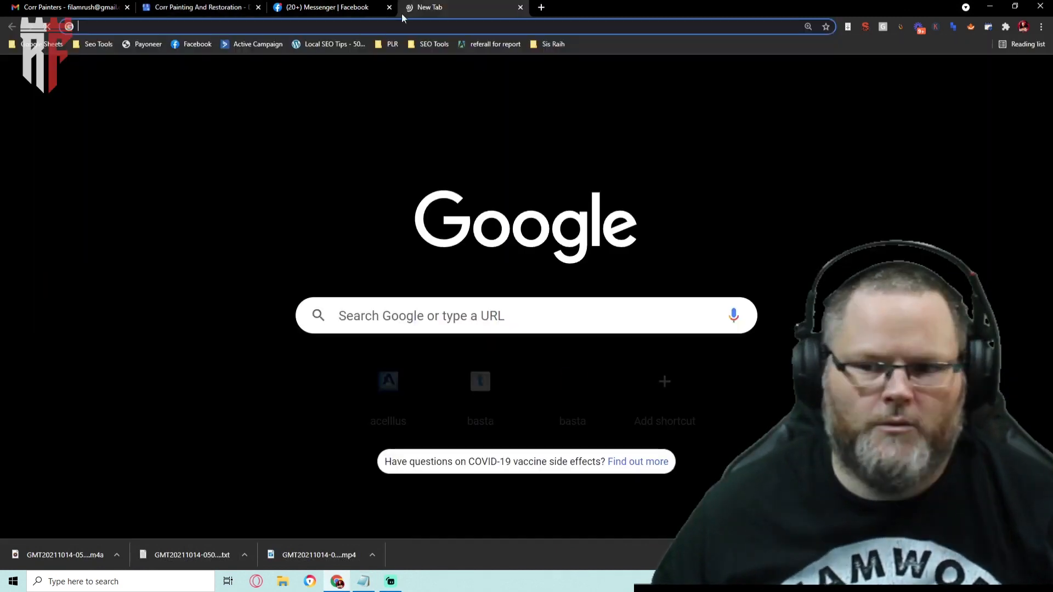
click(379, 313)
key(ctrl+v)
key(Return)
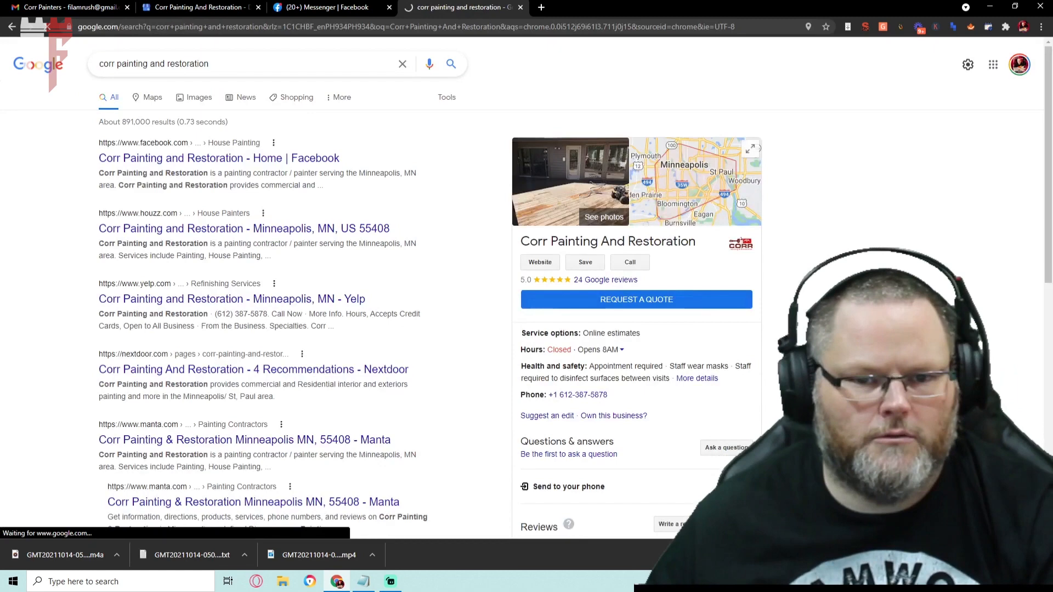
scroll(379, 315, down, 1)
scroll(772, 328, down, 1)
scroll(772, 328, down, 1)
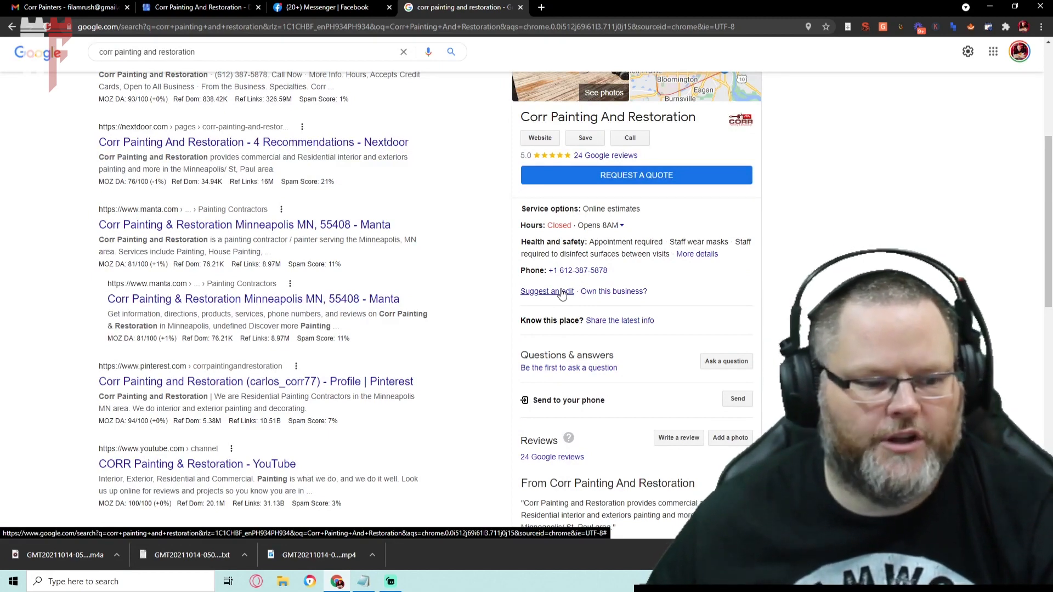
click(363, 583)
scroll(408, 412, down, 5)
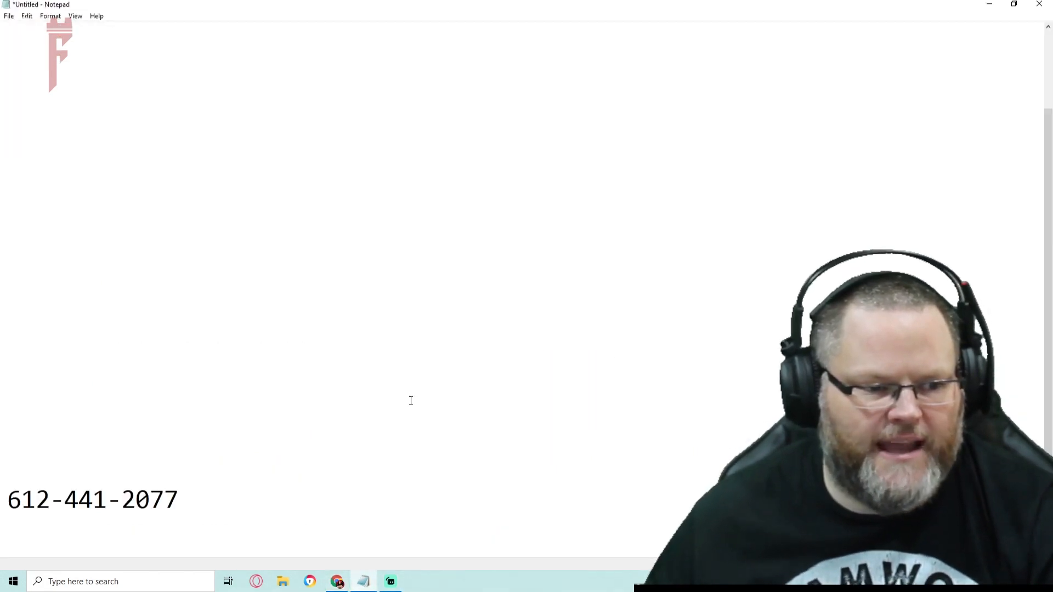
drag(180, 499, 6, 475)
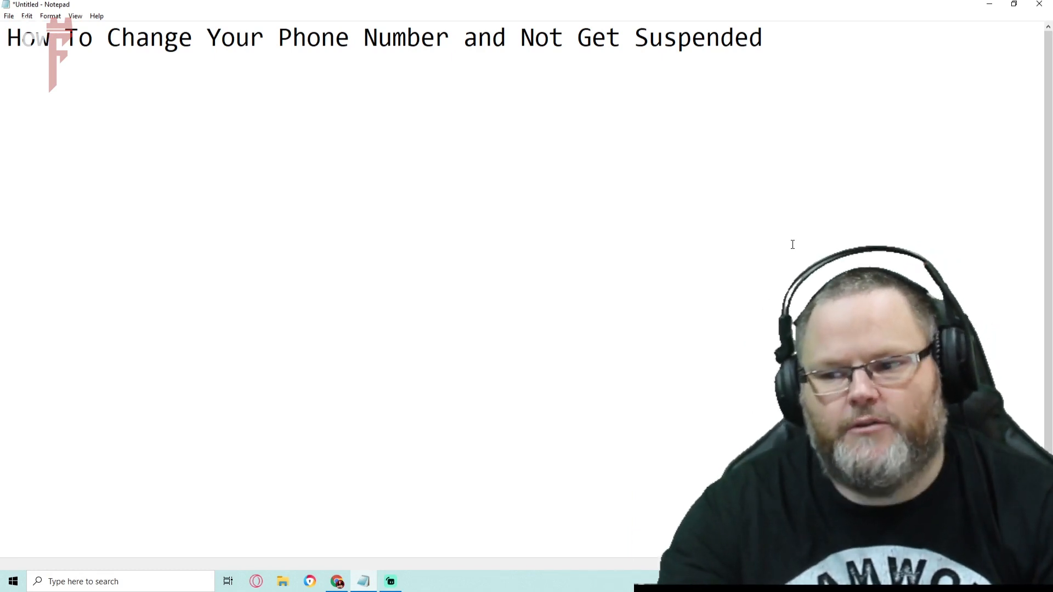
click(989, 5)
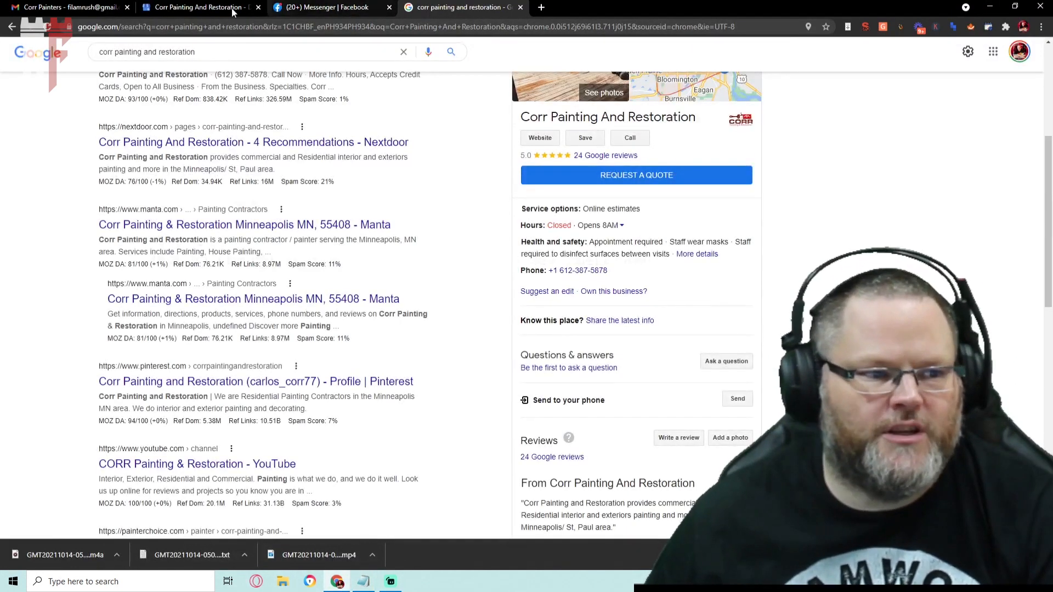
click(193, 8)
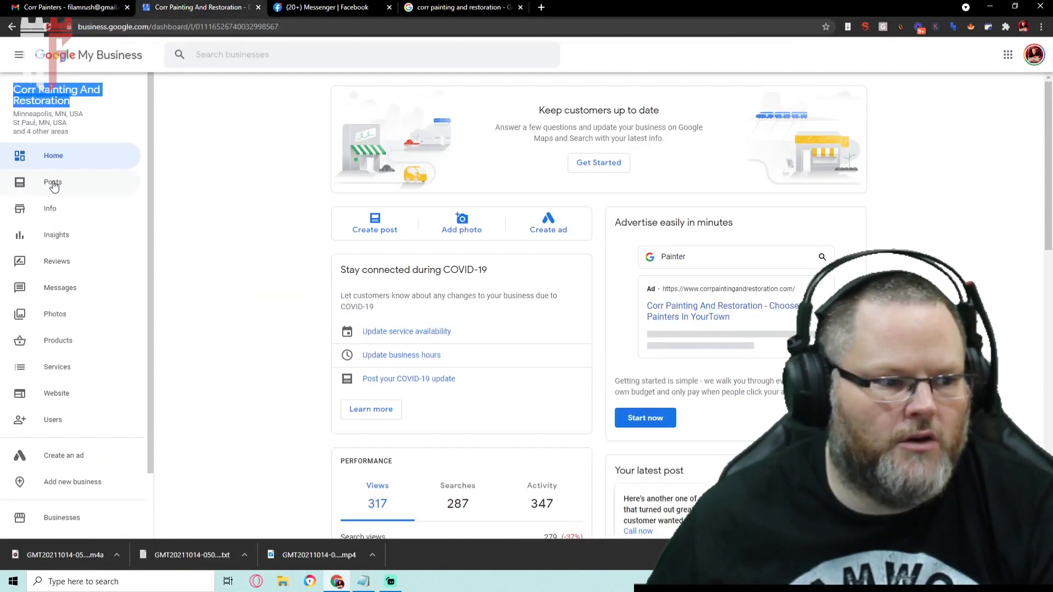
click(51, 208)
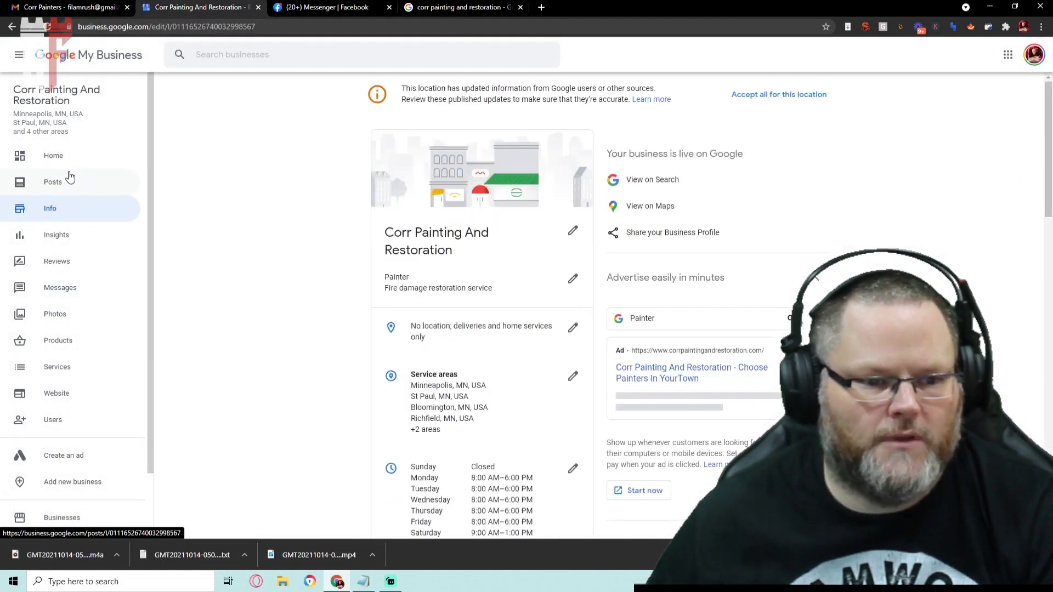
scroll(665, 211, down, 3)
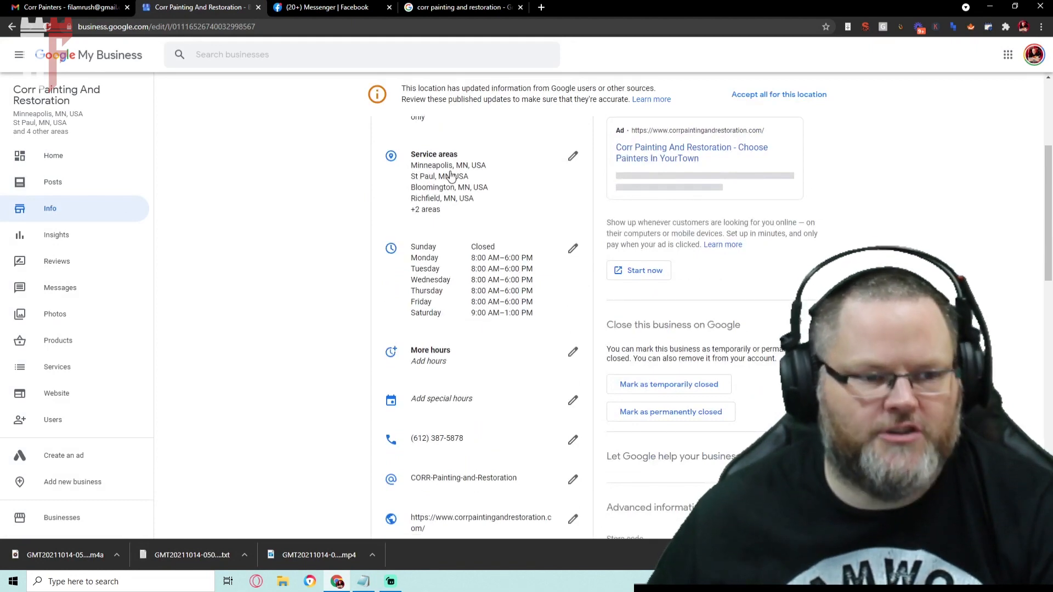
click(363, 582)
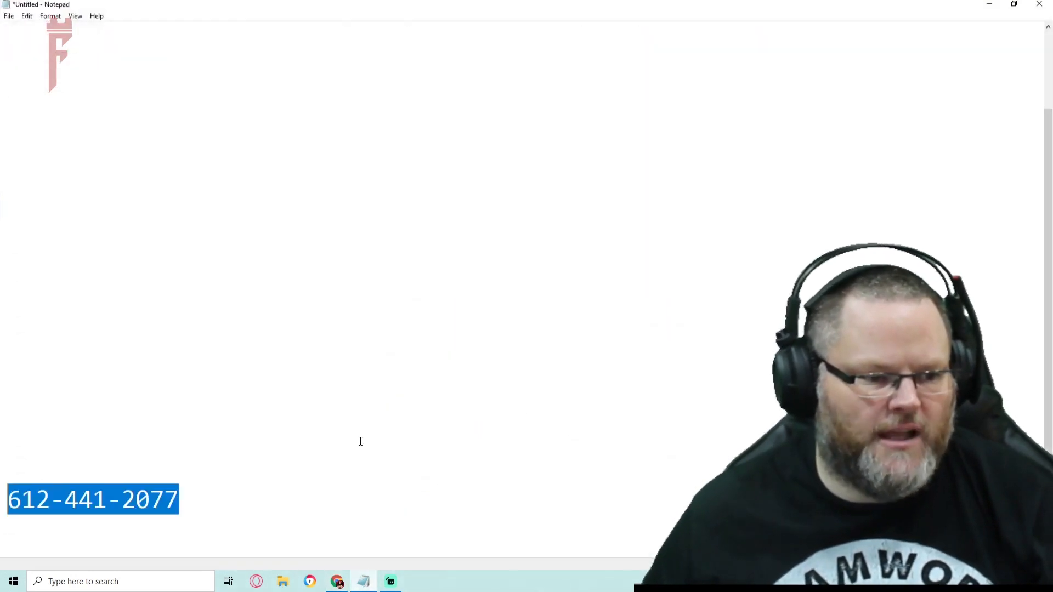
click(291, 501)
key(ctrl+a)
key(ctrl+c)
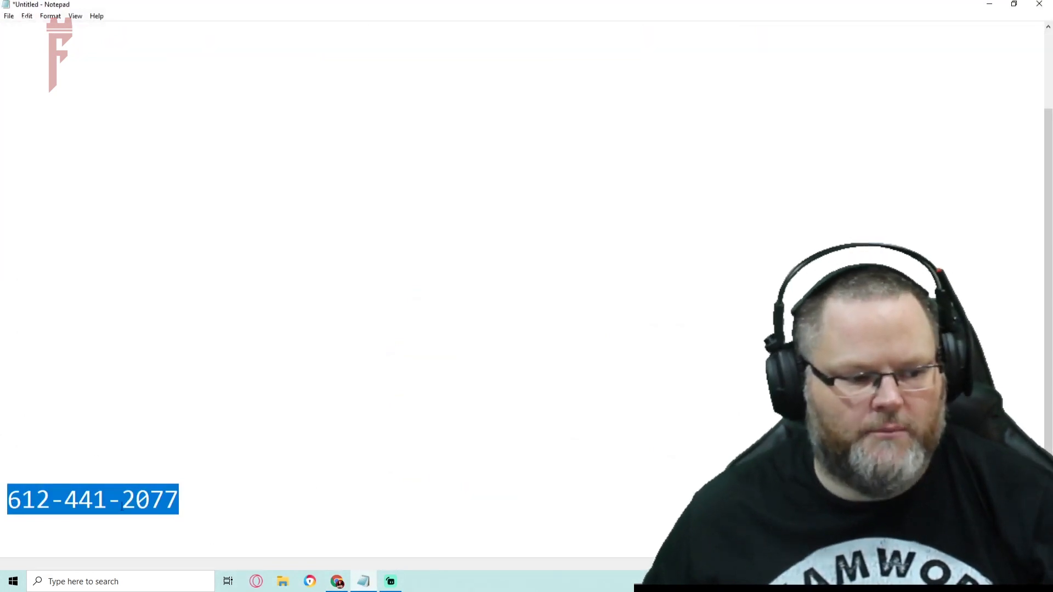
click(991, 11)
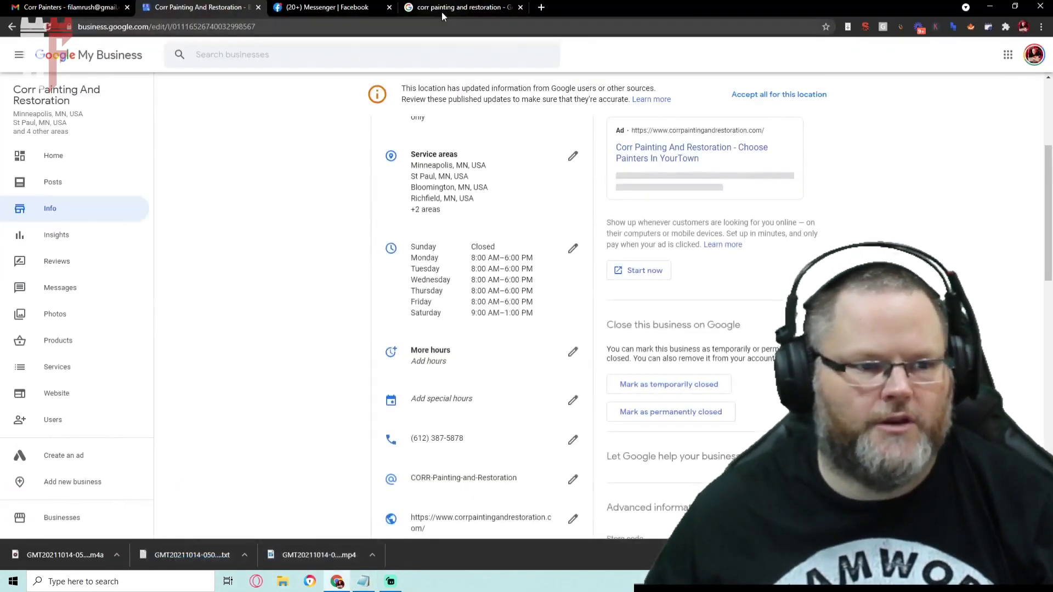
- From the search results, start a suggested edit to the business's name or other details
click(434, 6)
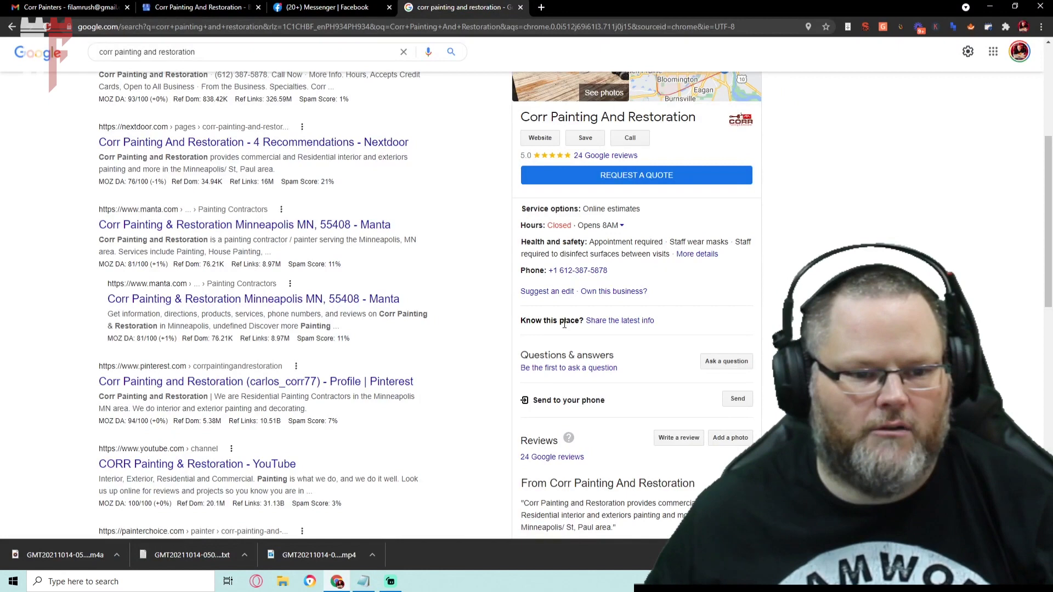
click(553, 293)
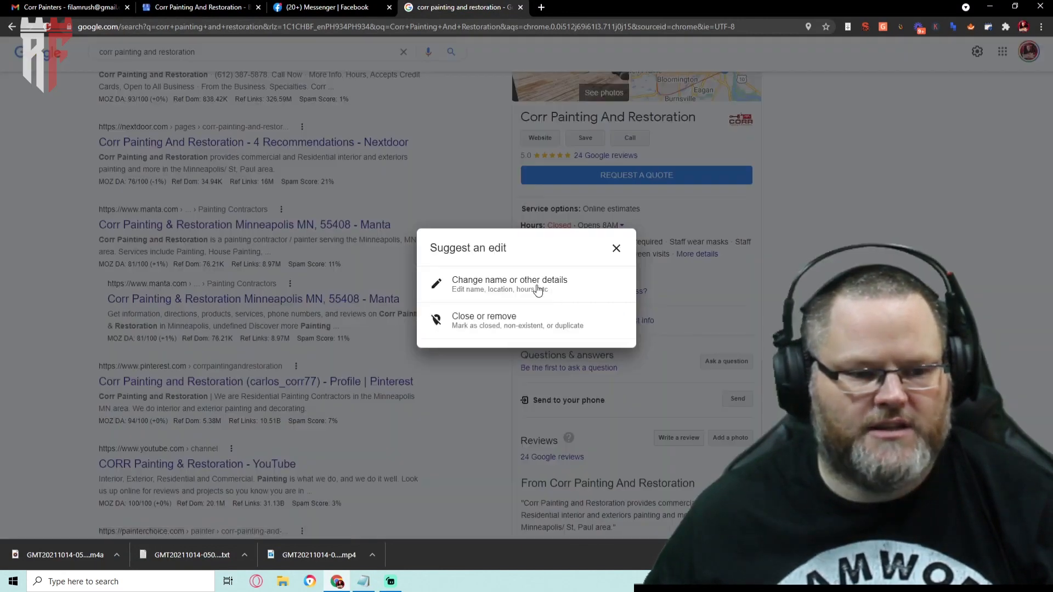
click(526, 286)
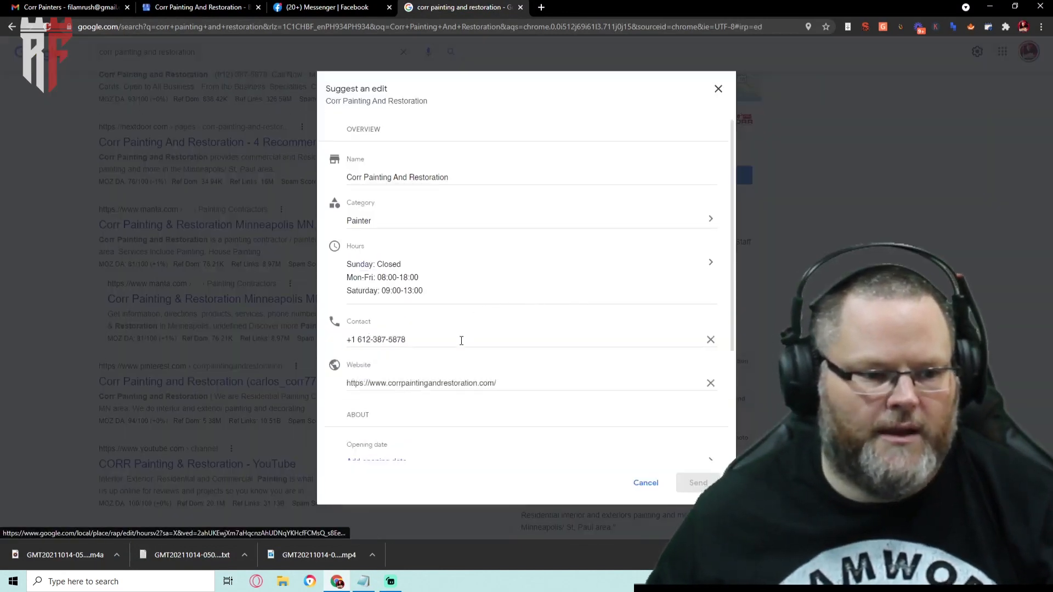
drag(461, 339, 303, 339)
key(ctrl+v)
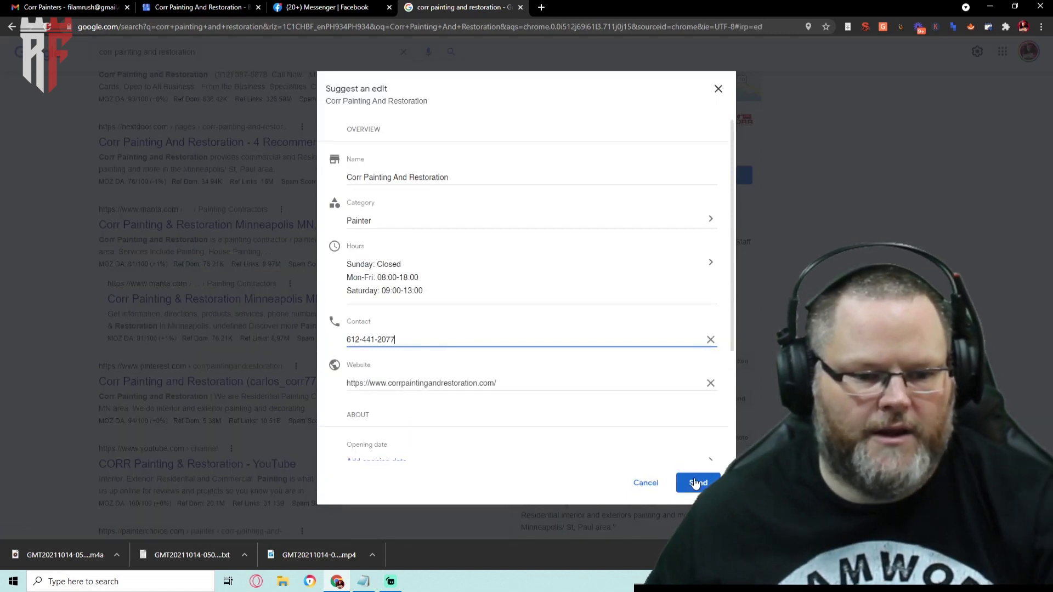
click(696, 483)
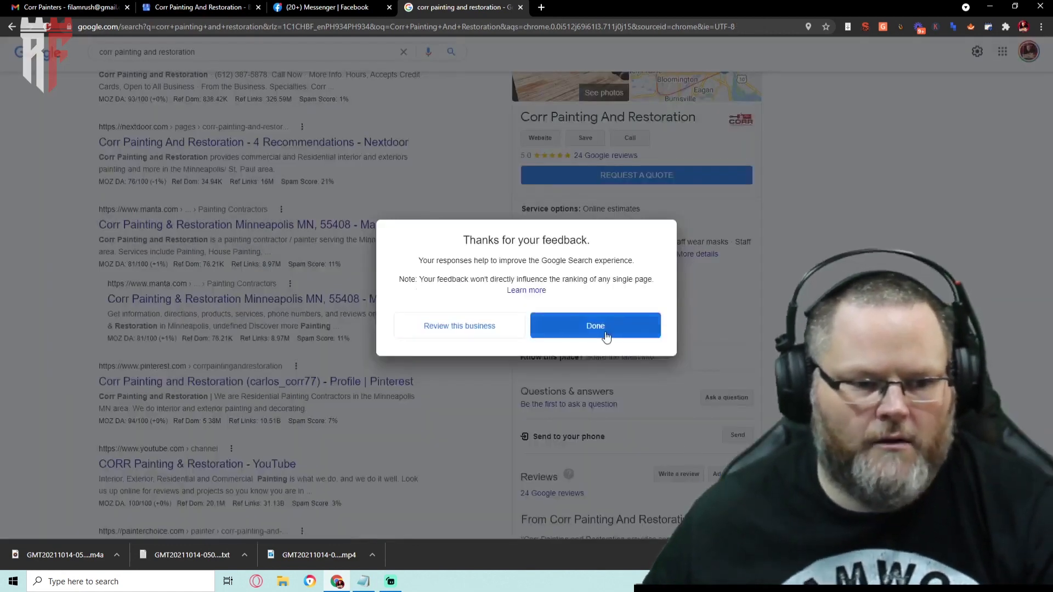
click(606, 334)
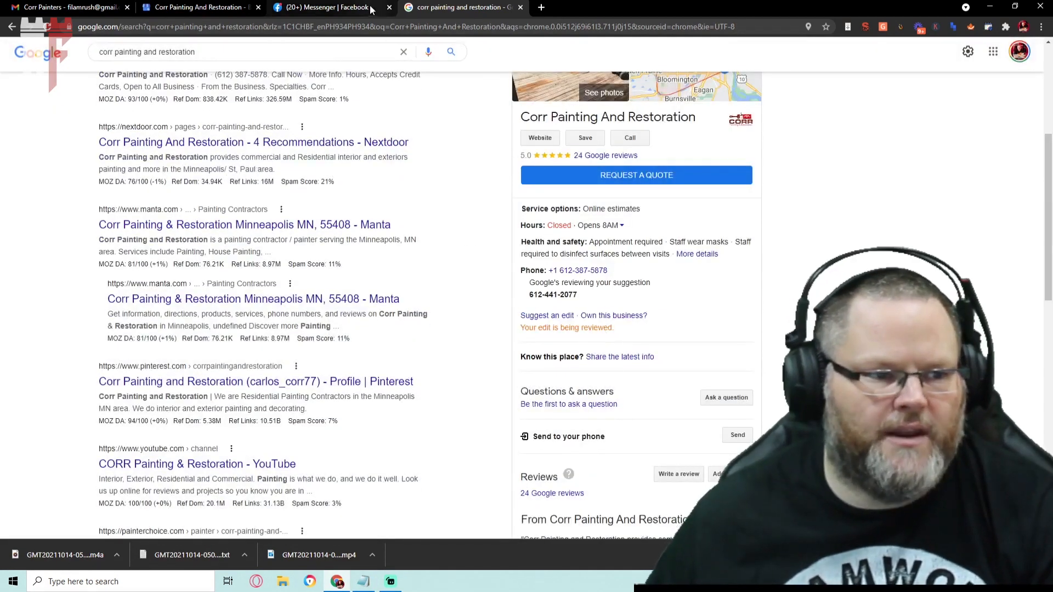
- Accept all published Google updates for this location on the Info page, then start a new tab
click(219, 9)
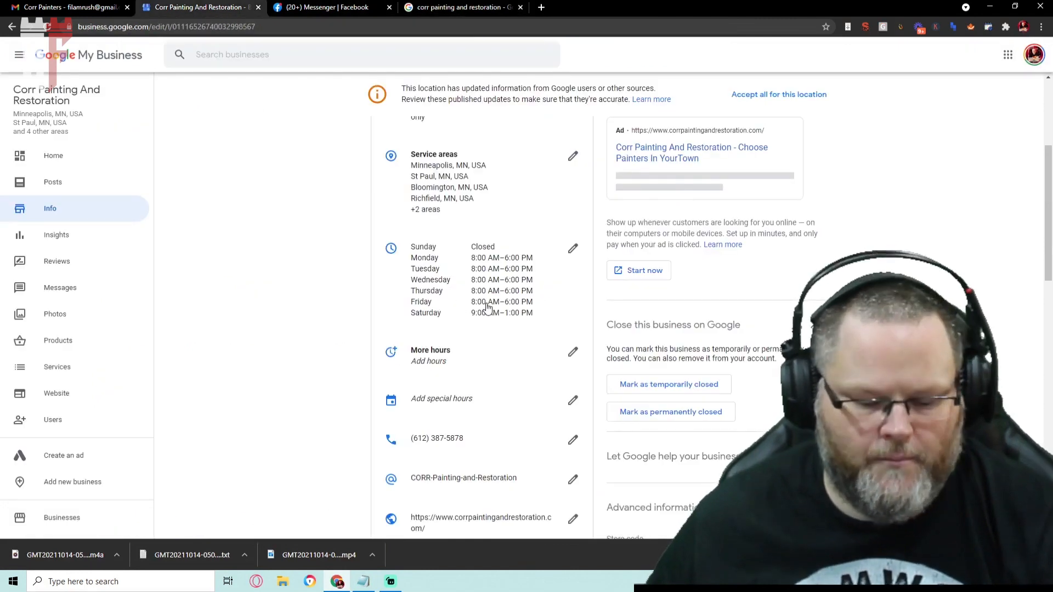
scroll(479, 313, down, 1)
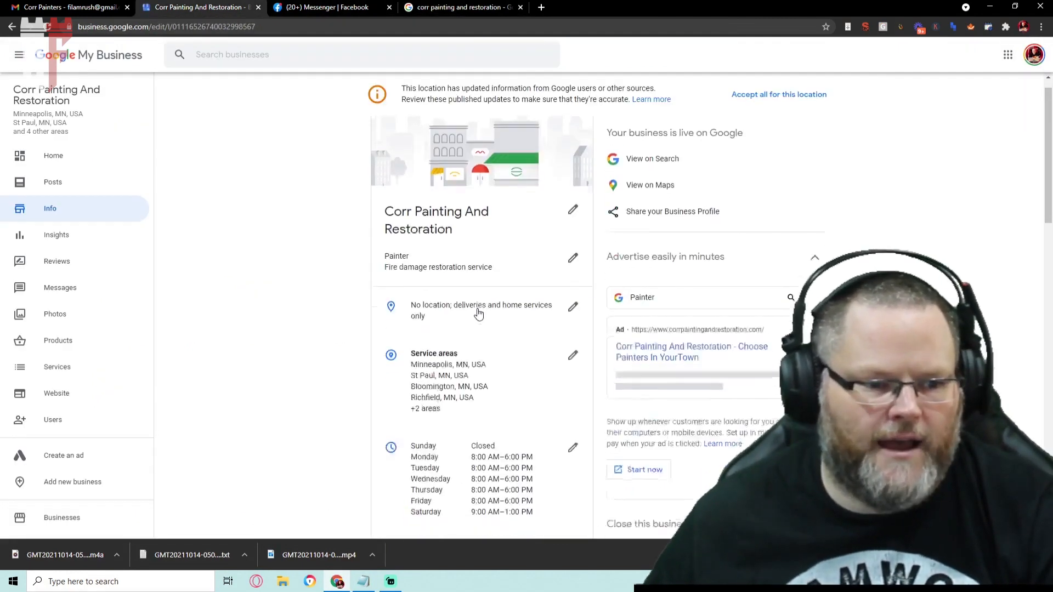
scroll(478, 312, down, 2)
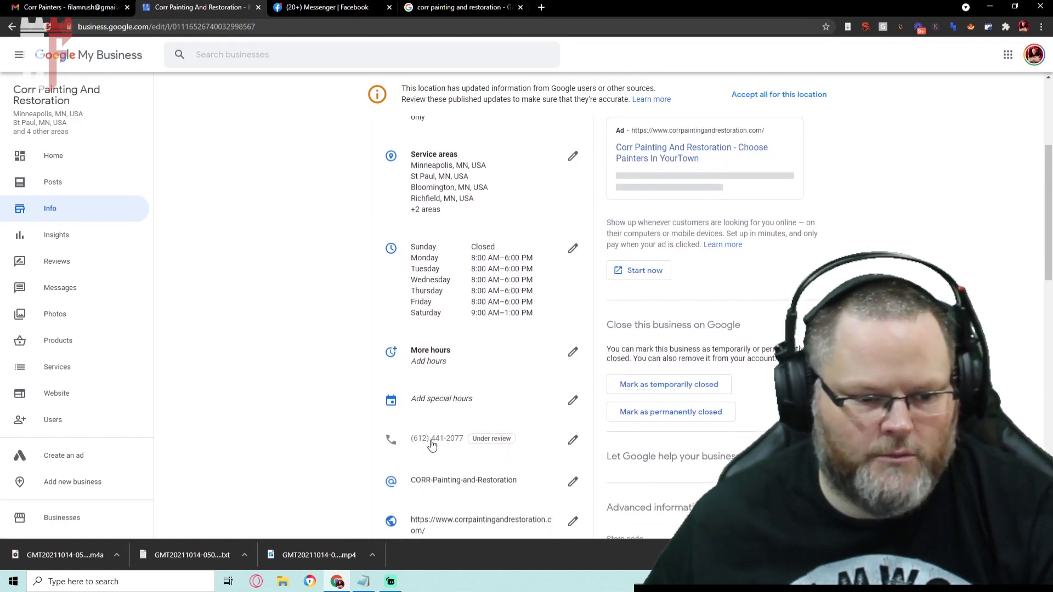
scroll(576, 441, up, 3)
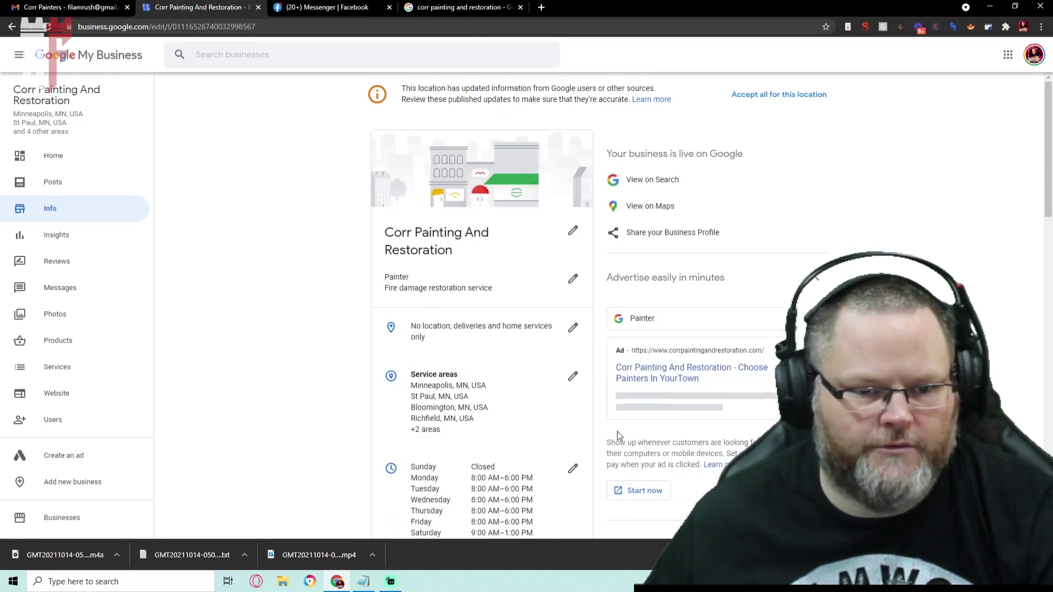
click(796, 101)
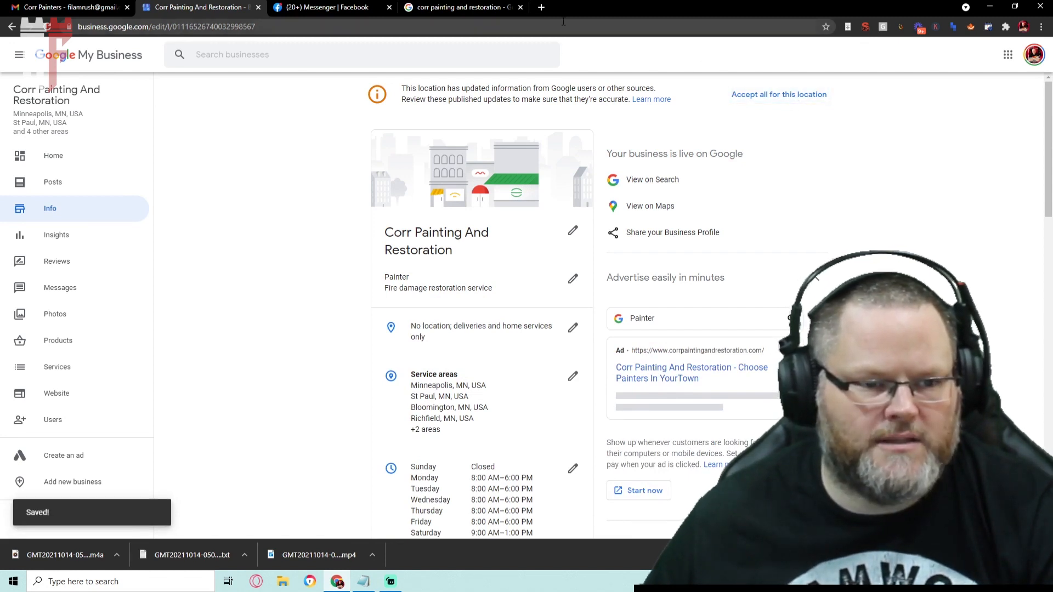
click(542, 7)
- Search Google for 'stopwatch' and start the stopwatch running
click(454, 319)
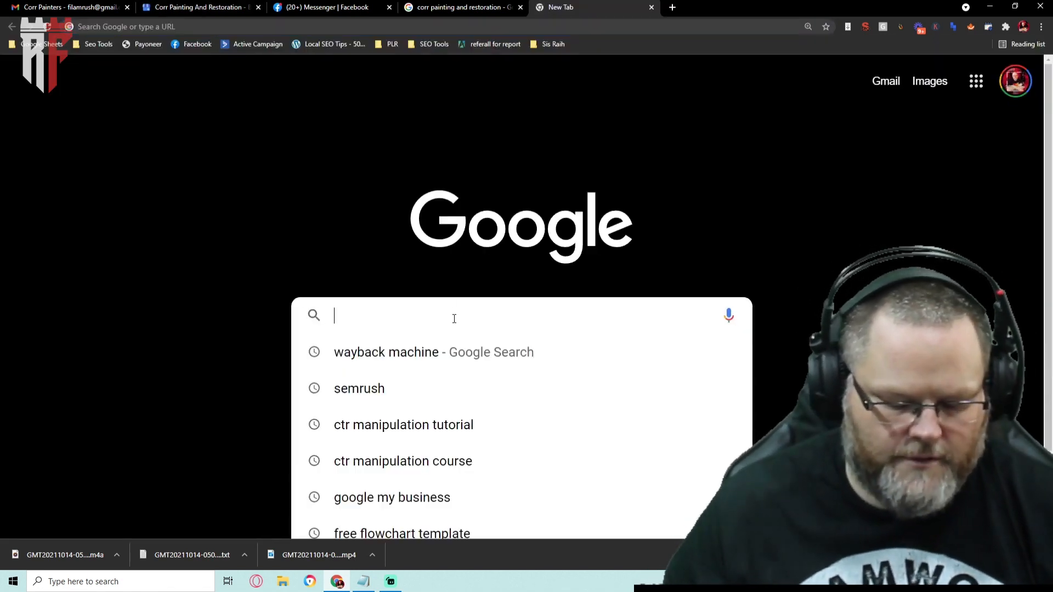
text(st)
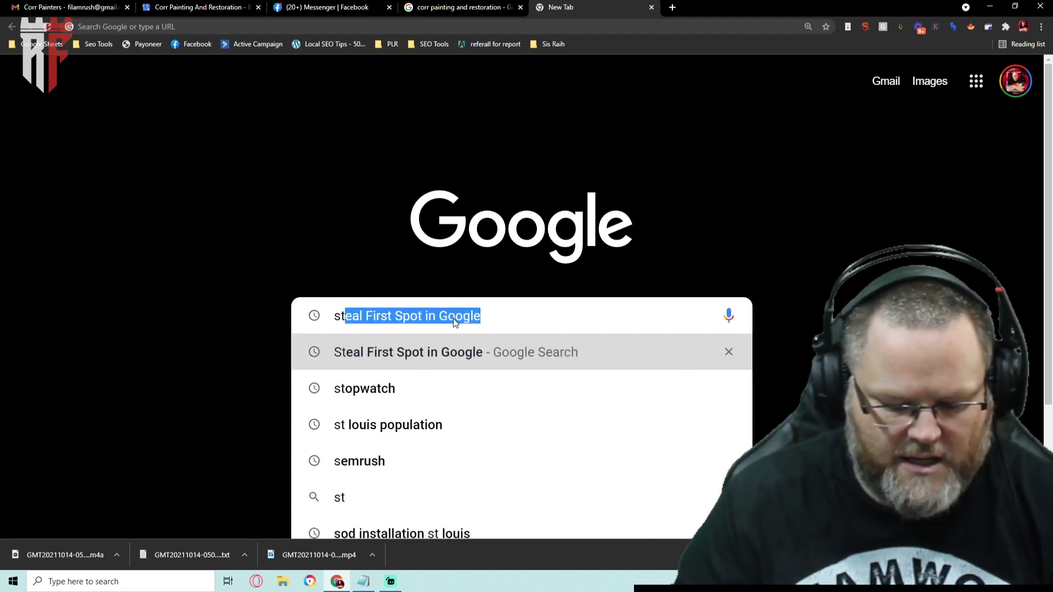
text(op)
key(Return)
click(127, 265)
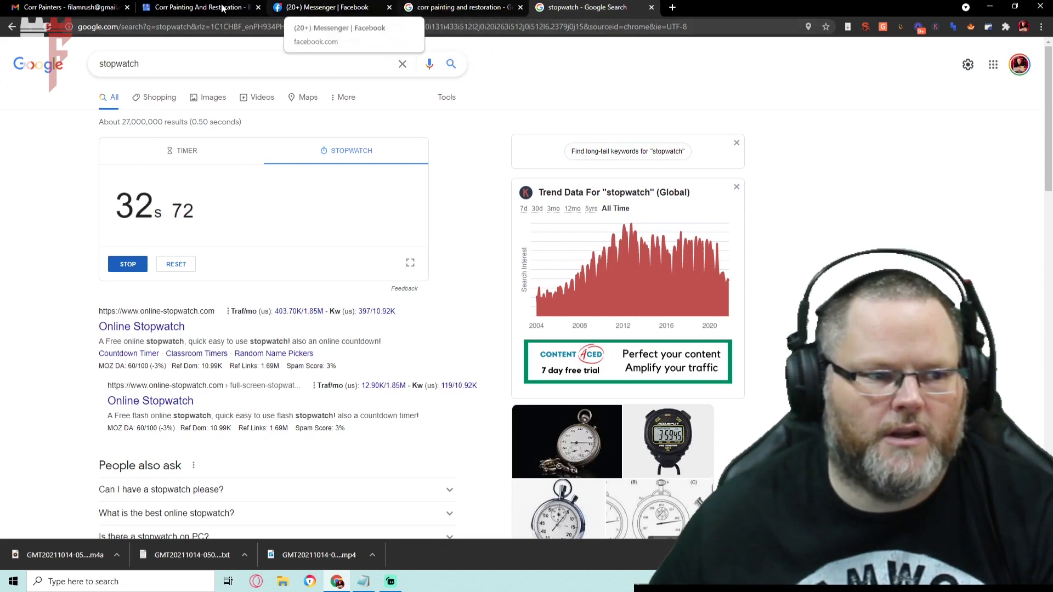
click(200, 9)
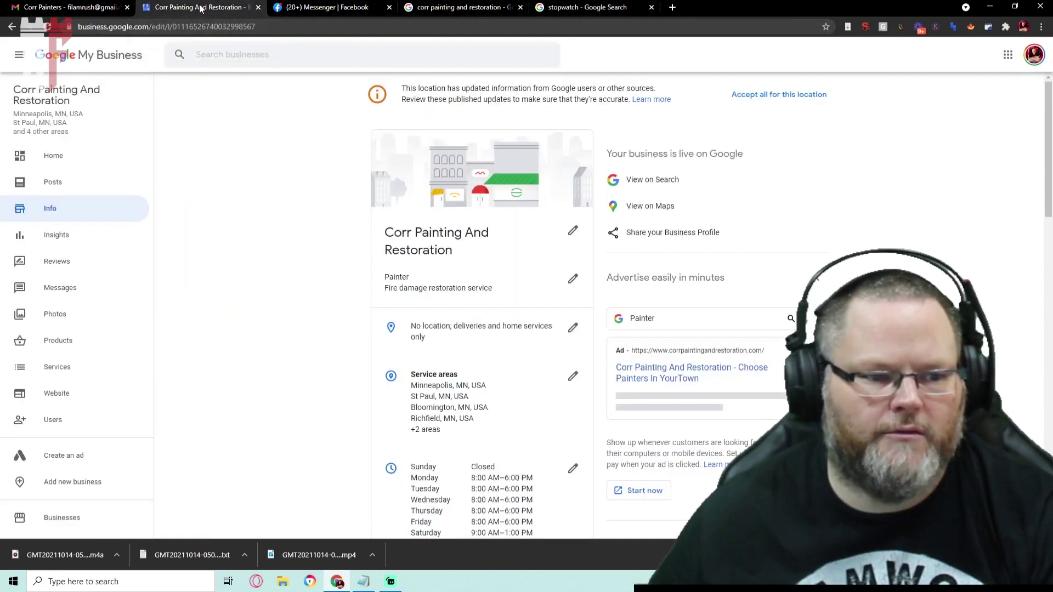
click(764, 105)
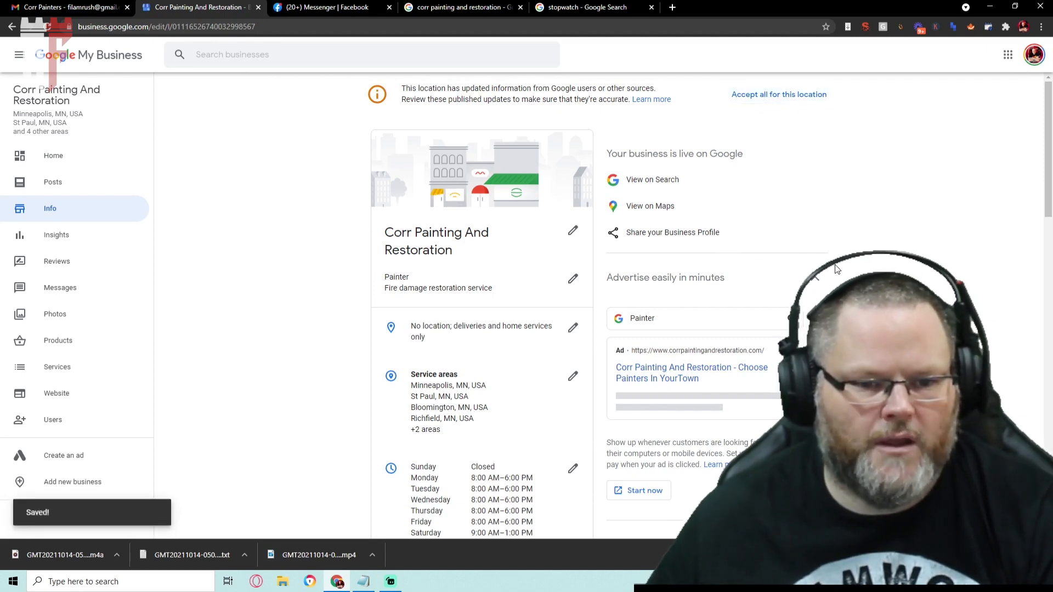
scroll(839, 267, down, 4)
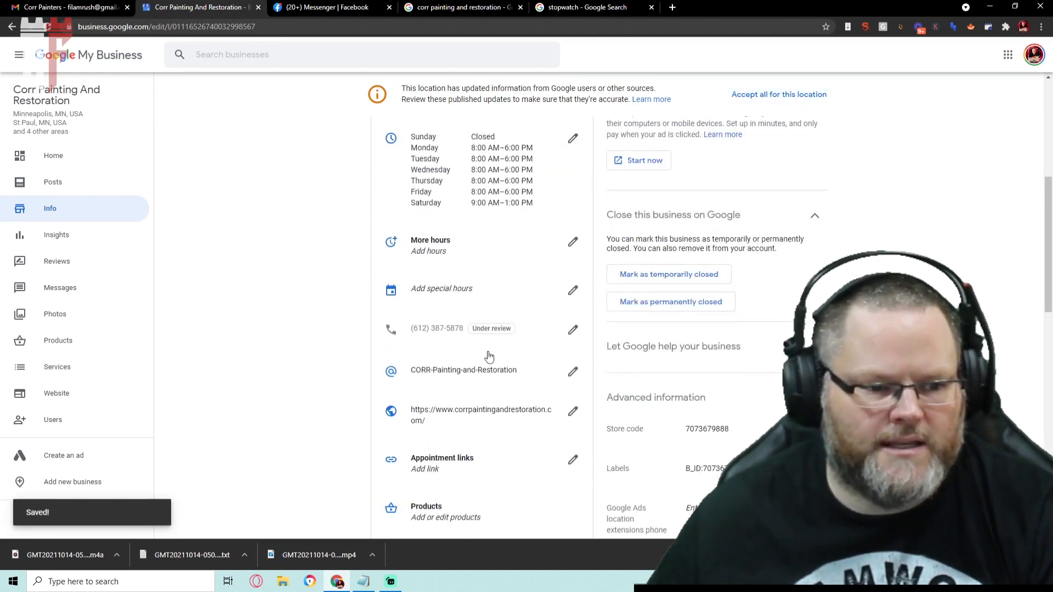
click(662, 313)
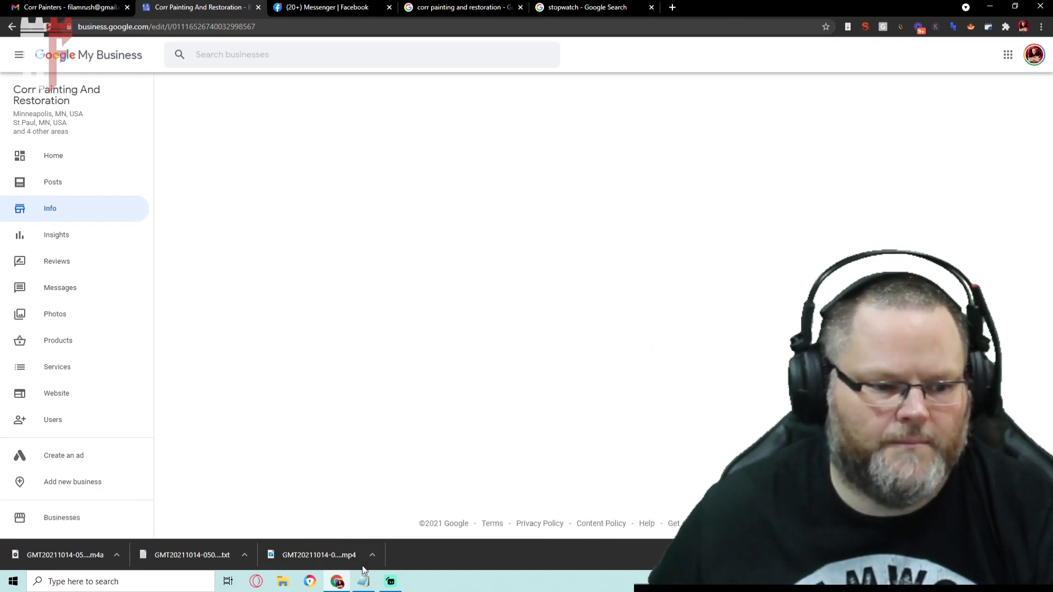
click(364, 580)
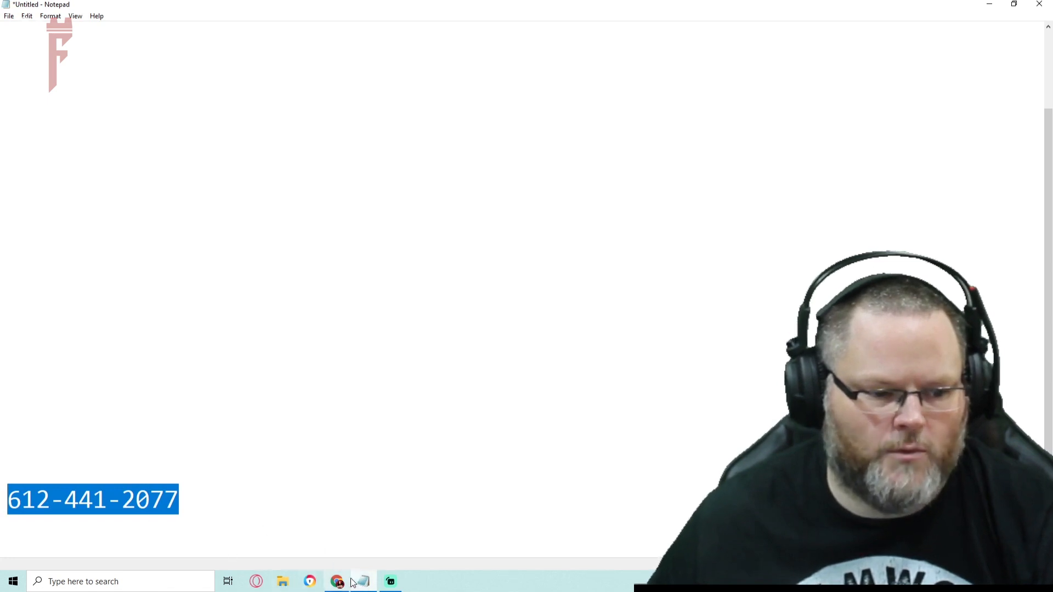
click(363, 582)
scroll(564, 340, down, 4)
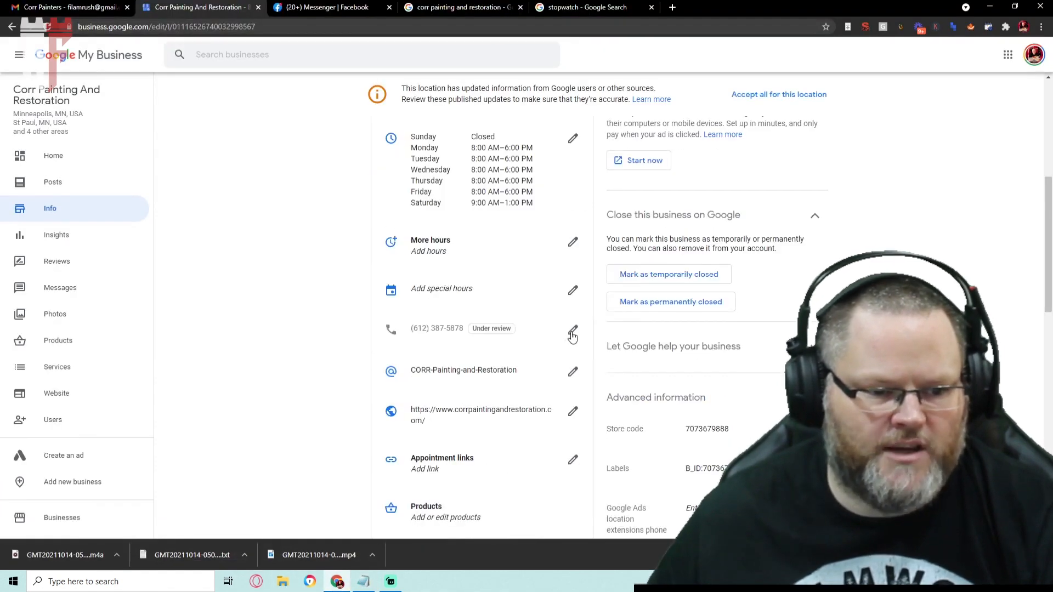
click(572, 333)
key(ctrl+a)
key(ctrl+v)
click(618, 321)
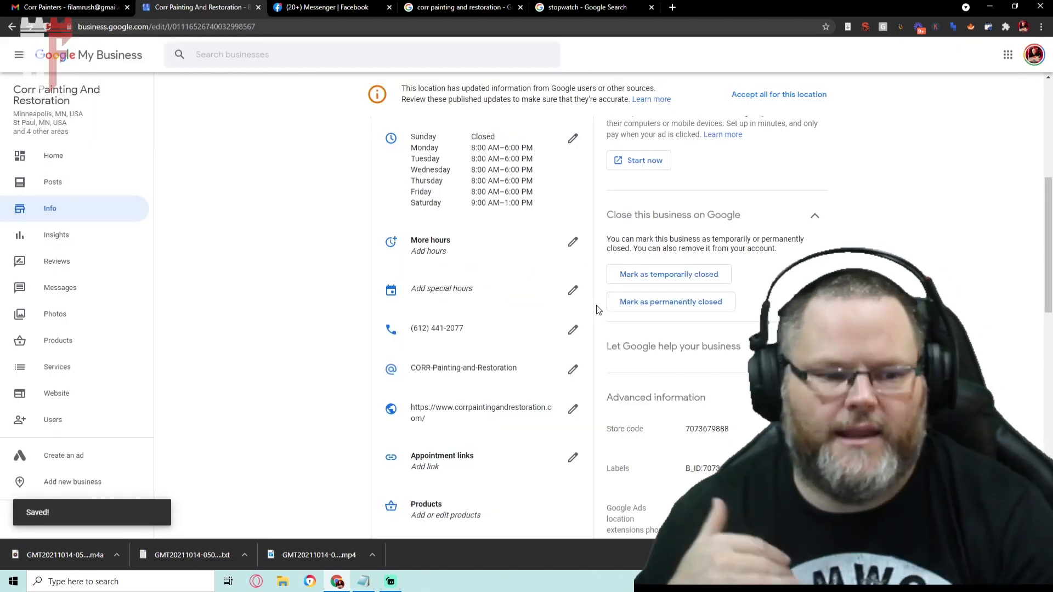
key(F5)
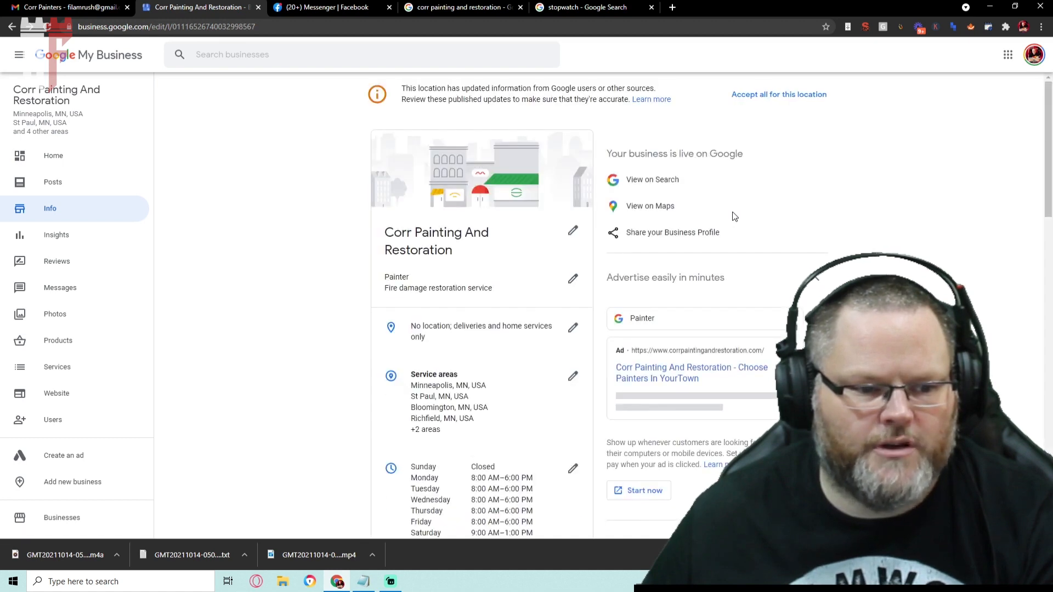
scroll(733, 217, down, 1)
scroll(733, 216, down, 2)
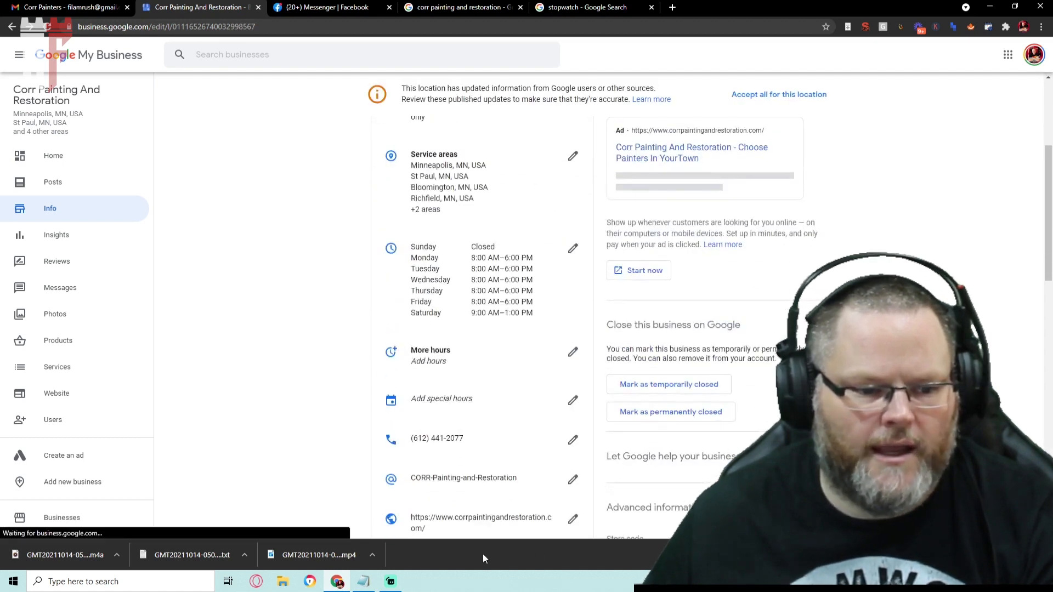
click(364, 582)
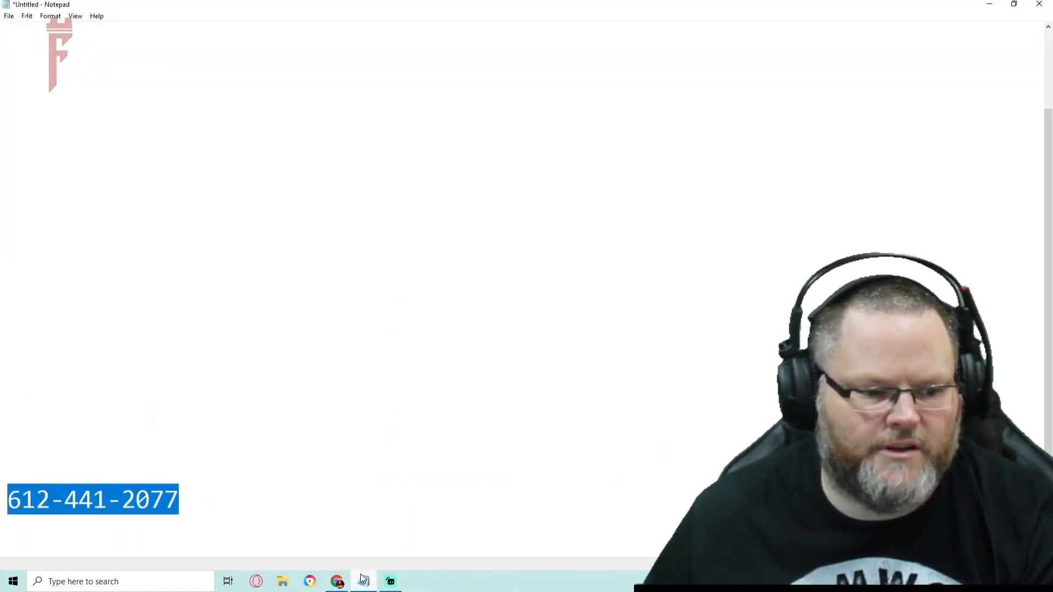
click(363, 580)
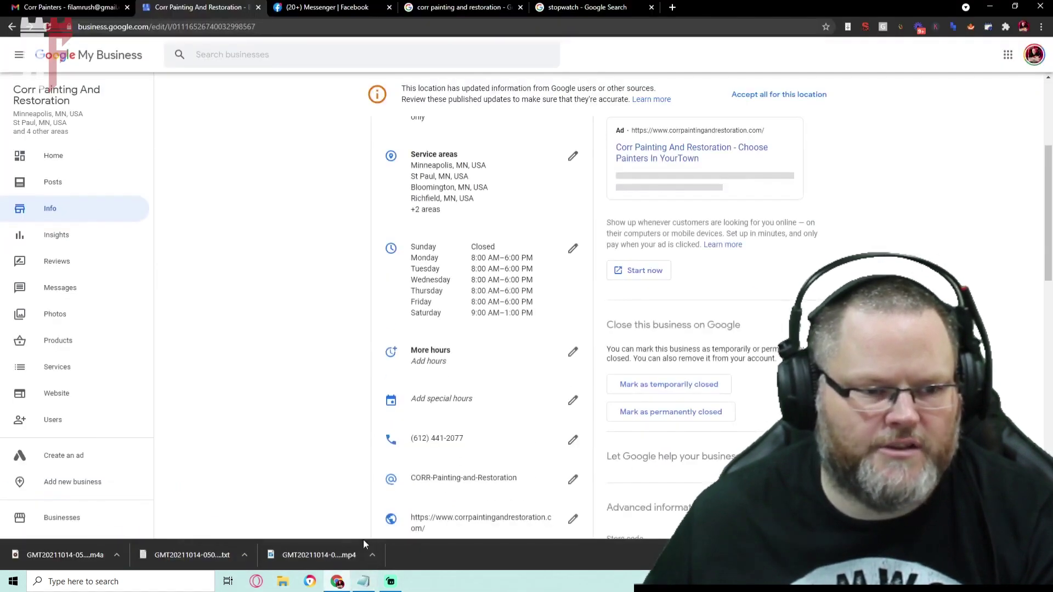
click(486, 10)
scroll(642, 205, down, 1)
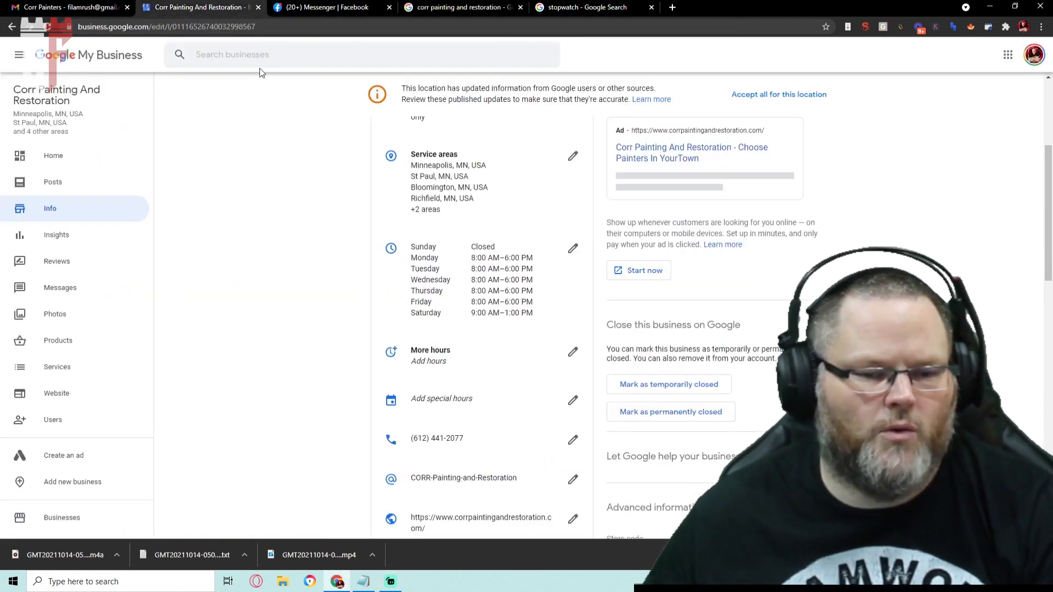
scroll(677, 294, down, 2)
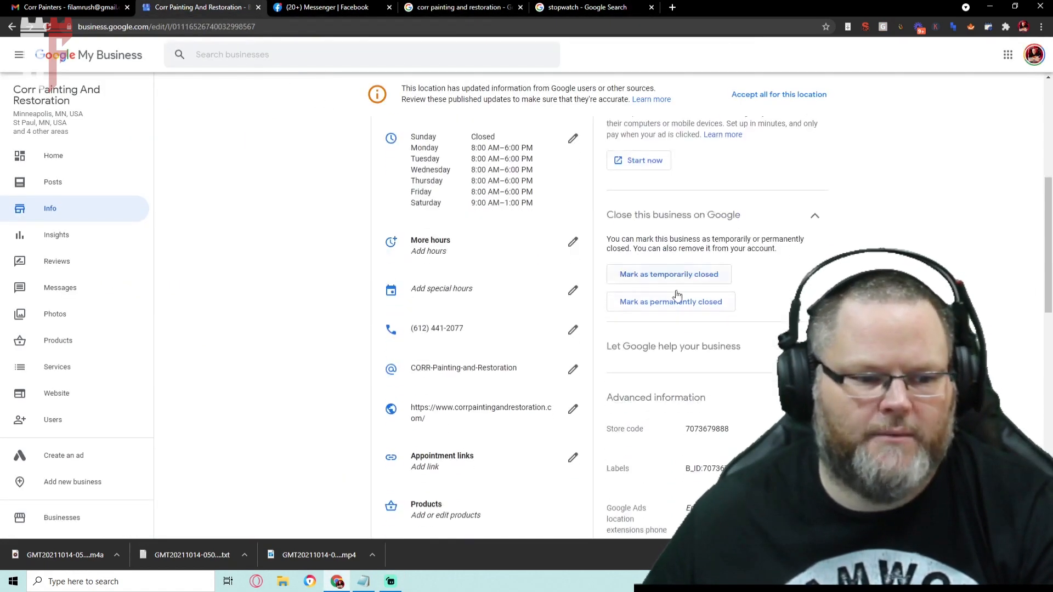